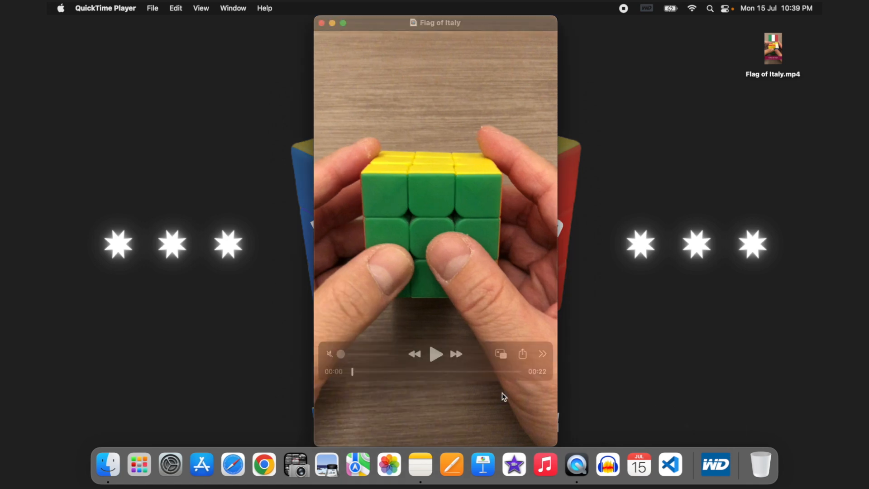
Step: Play the finished Flag of Italy video in QuickTime Player
left_click(435, 354)
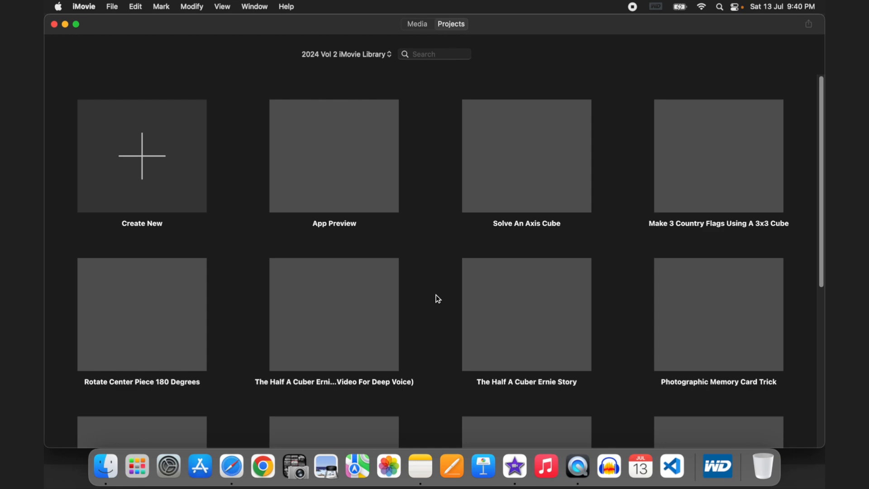
Step: Check which version of iMovie is installed and close the version information
left_click(90, 10)
left_click(99, 24)
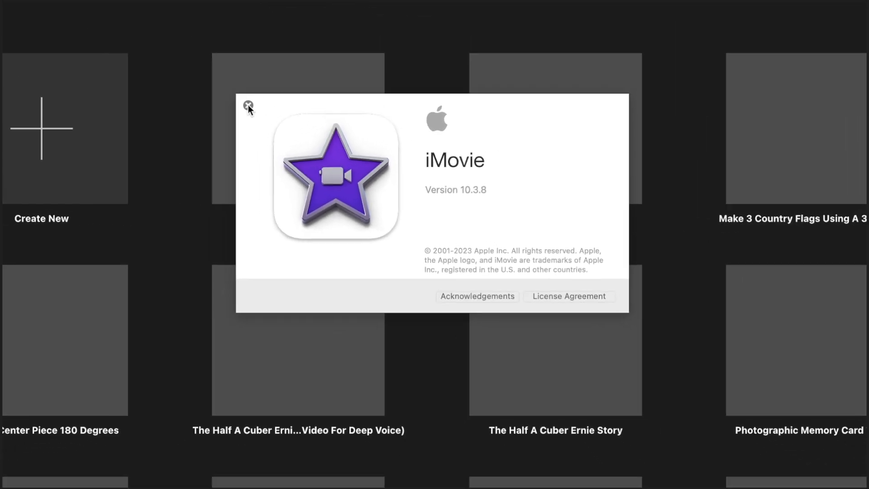
left_click(258, 112)
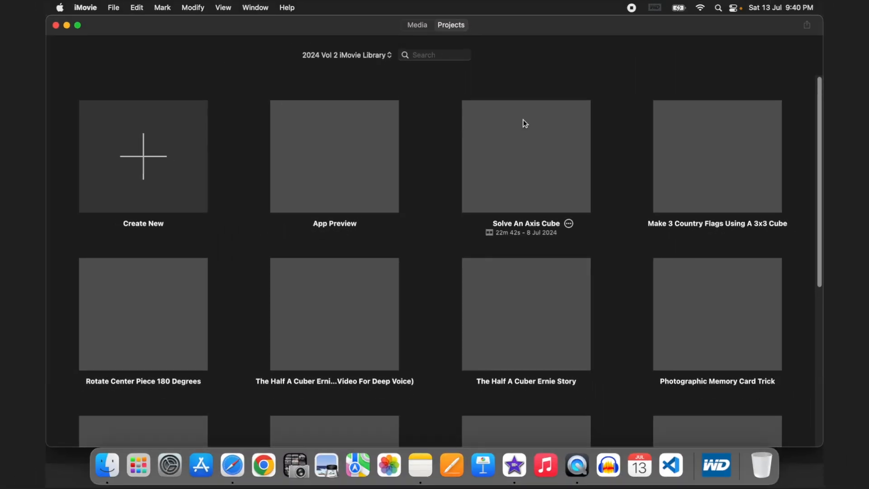
Step: Review the source video Flag Of Italy.MOV from the desktop in QuickTime Player, skipping near its end, and return to iMovie
left_click_drag(697, 26, 634, 25)
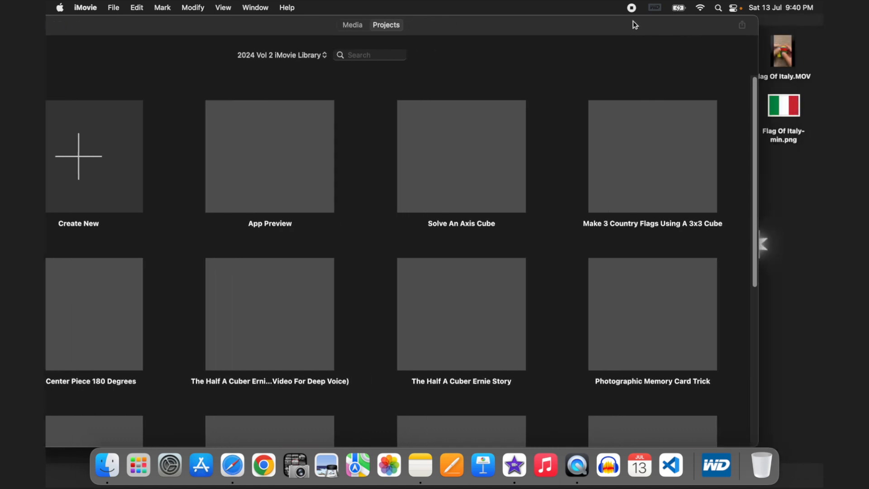
double_click(784, 62)
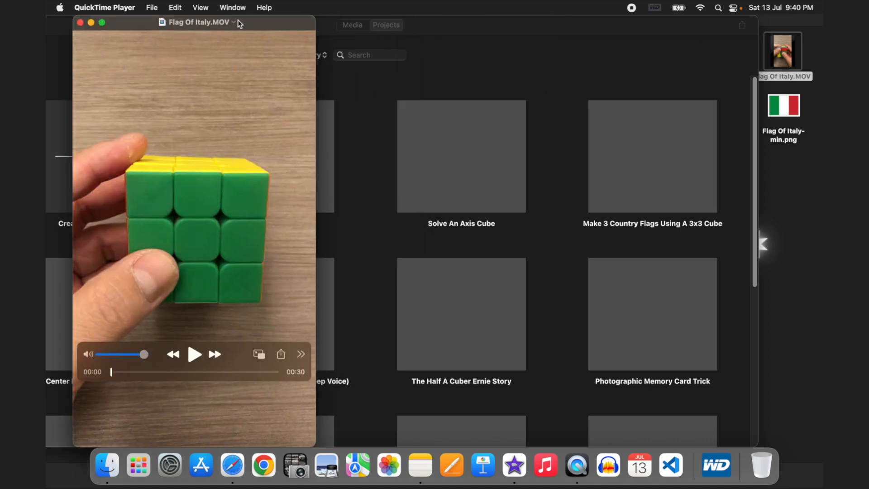
left_click_drag(248, 22, 424, 22)
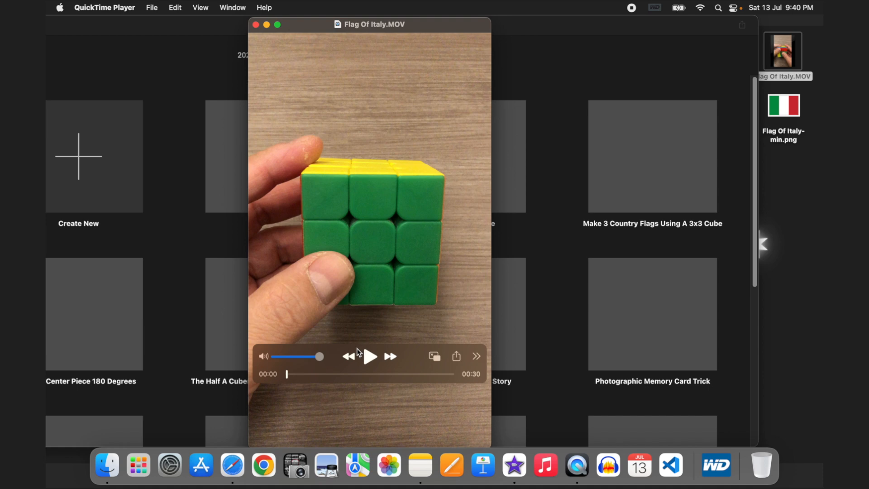
left_click(369, 357)
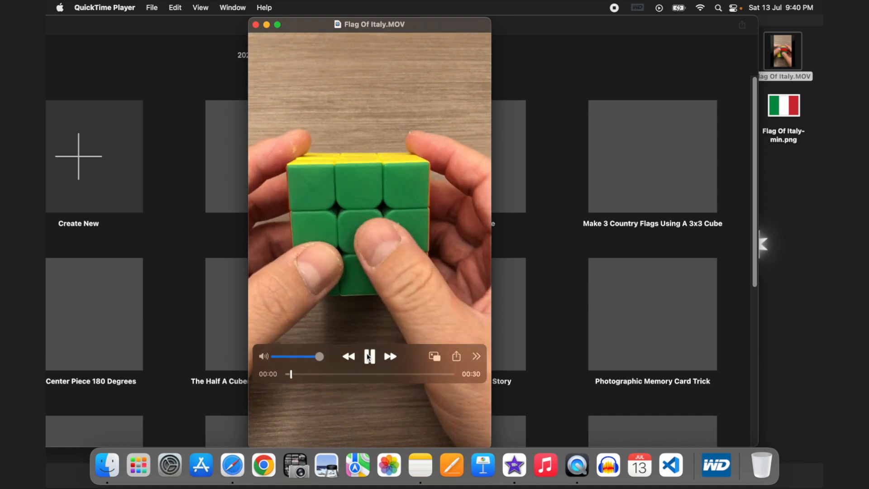
left_click_drag(300, 376, 436, 376)
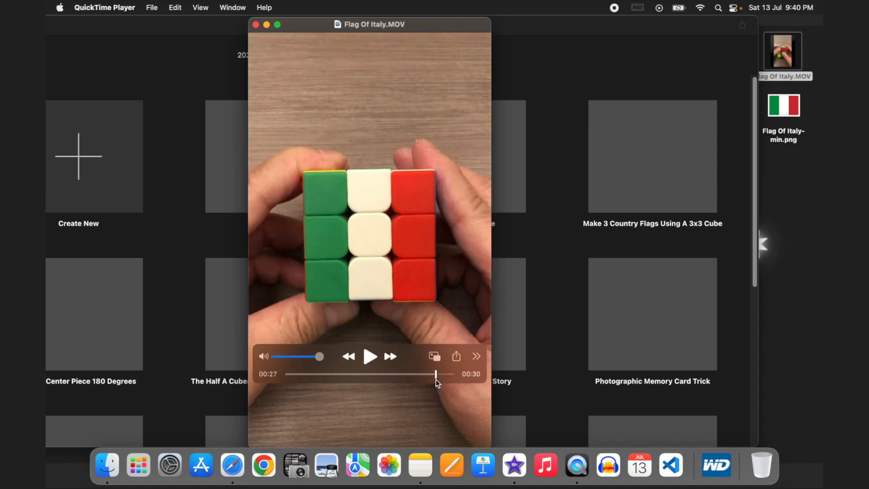
left_click(369, 360)
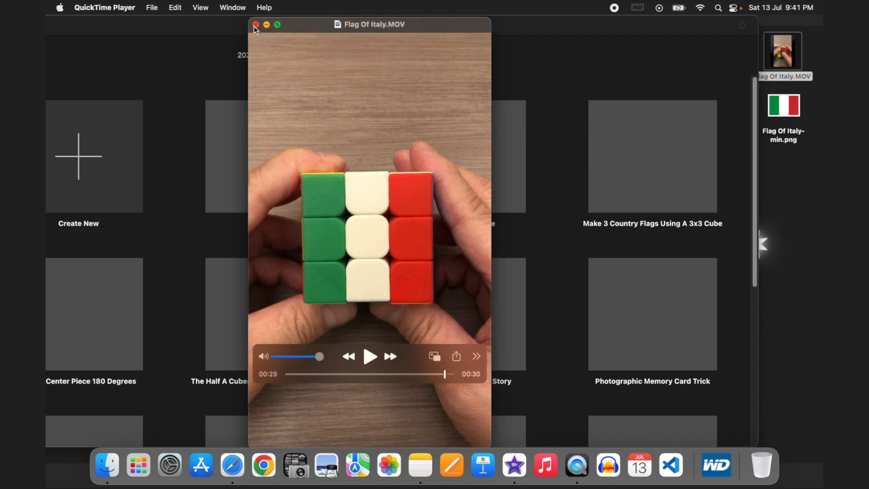
left_click(256, 25)
left_click_drag(417, 18, 478, 20)
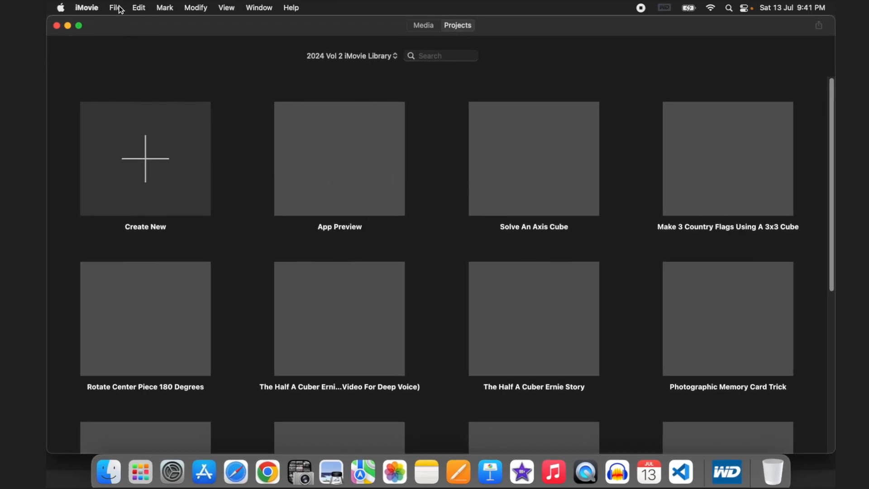
Step: Create a new app preview project and accept the App Previews information
left_click(119, 8)
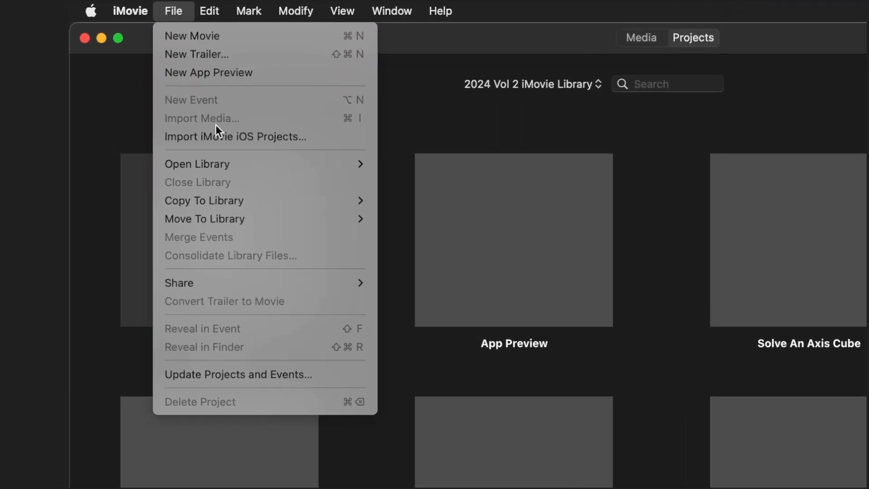
left_click(256, 78)
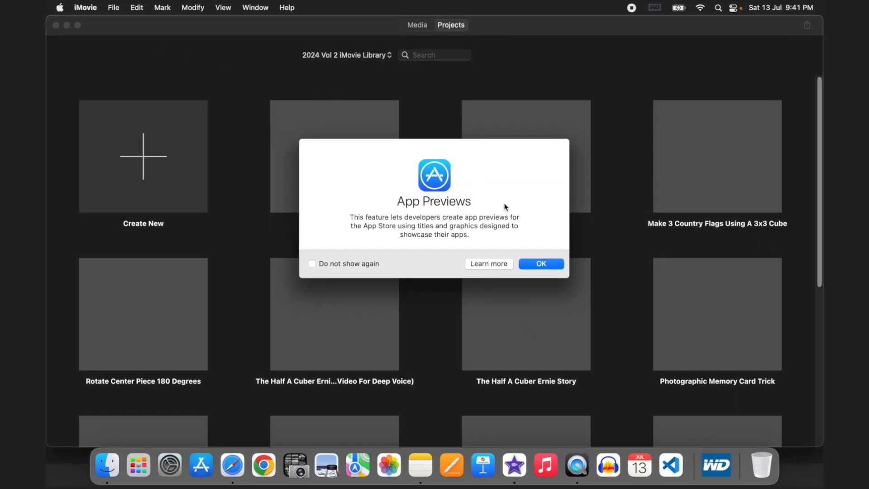
left_click(548, 263)
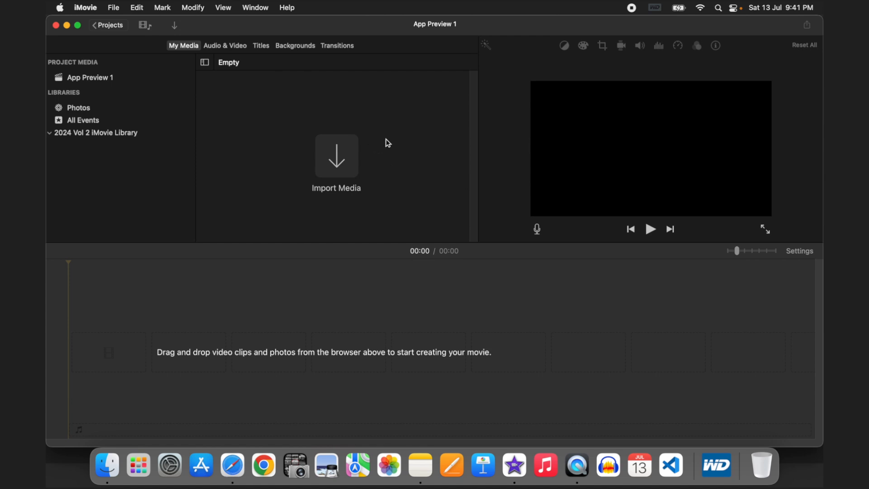
Step: Return to the projects overview and rename the new app preview project as Flag of Italy
left_click(115, 26)
left_click(353, 224)
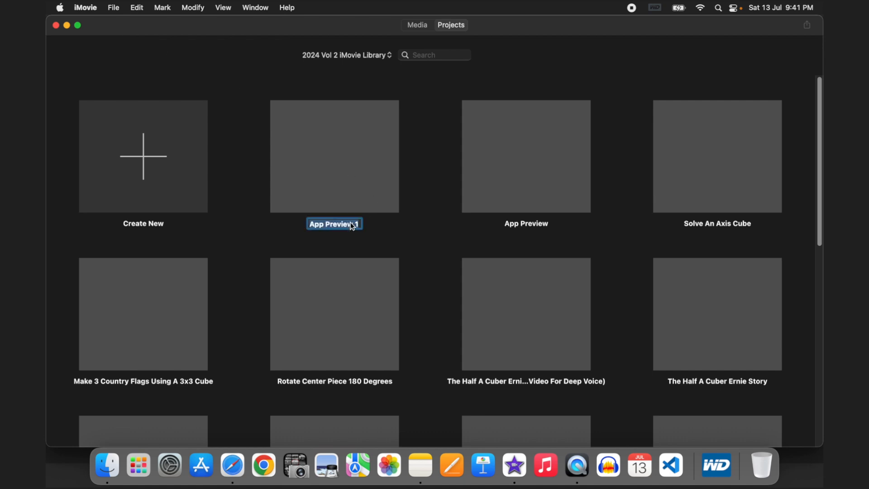
type("Flag of Italy")
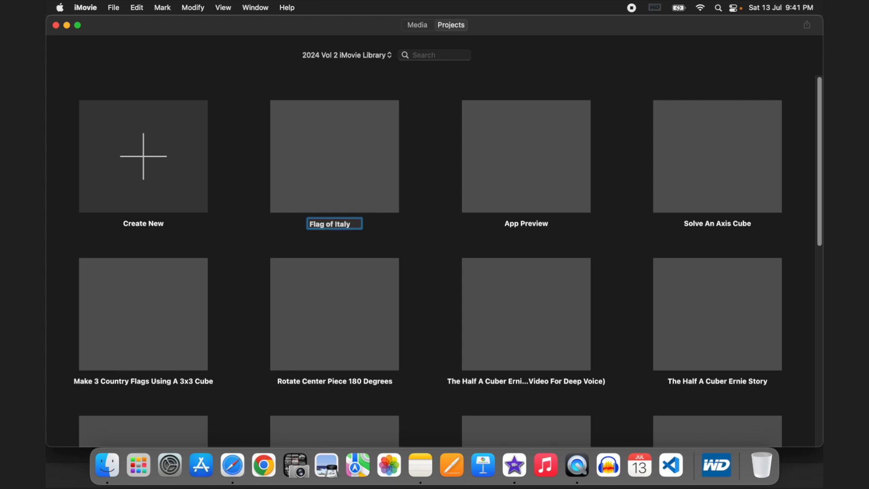
key("Return")
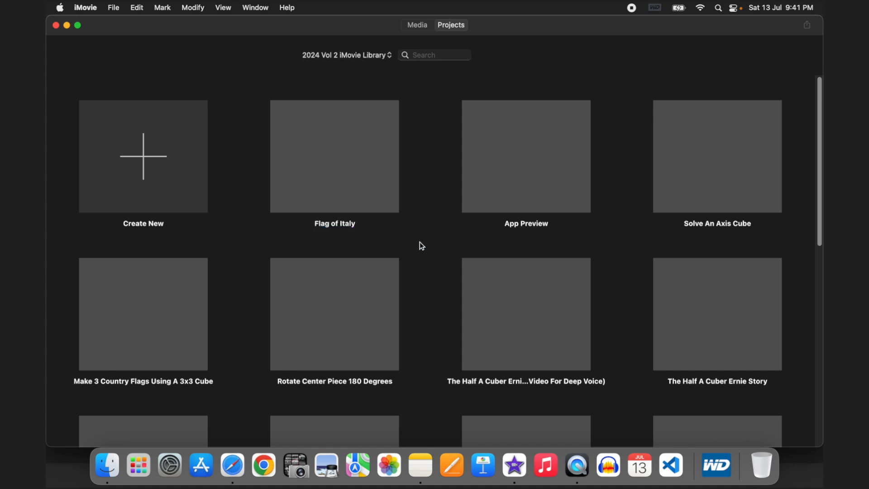
Step: Open the Flag of Italy project and import Flag Of Italy.MOV from the desktop into its media
double_click(358, 160)
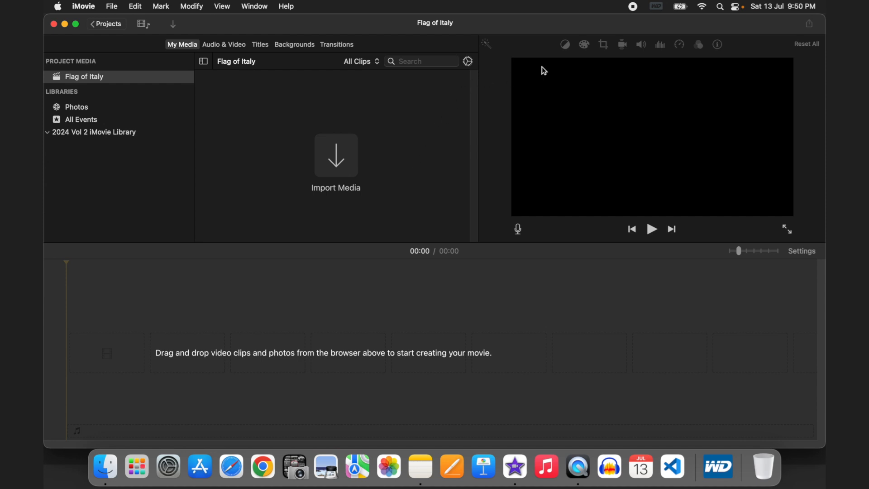
left_click_drag(619, 25, 540, 15)
left_click_drag(793, 54, 299, 144)
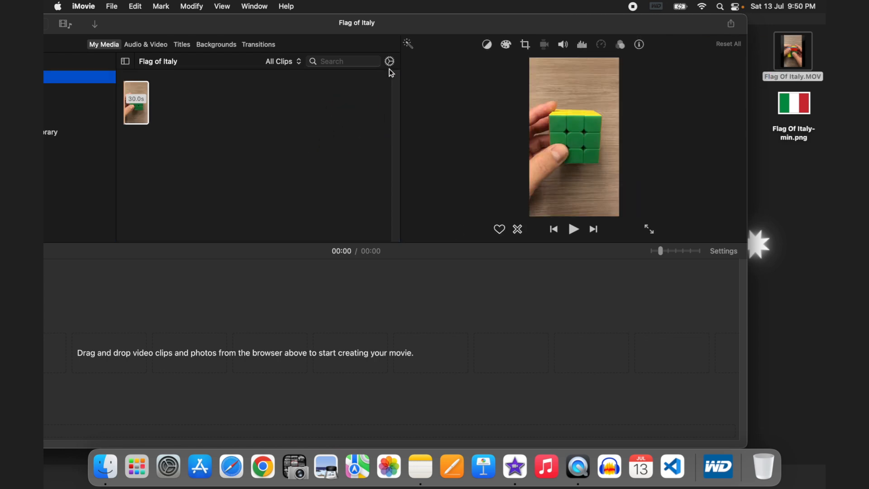
left_click_drag(422, 26, 503, 18)
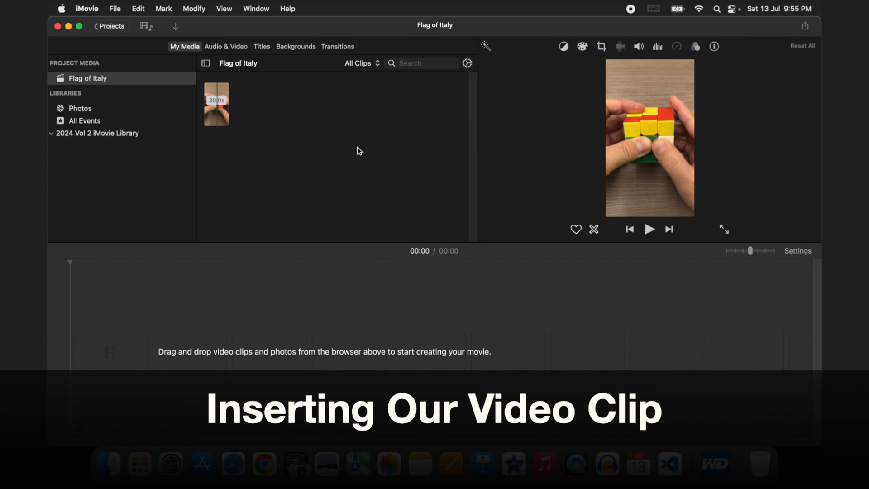
Step: Place the imported cube video at the start of the timeline and open the timeline settings
left_click_drag(216, 114, 81, 360)
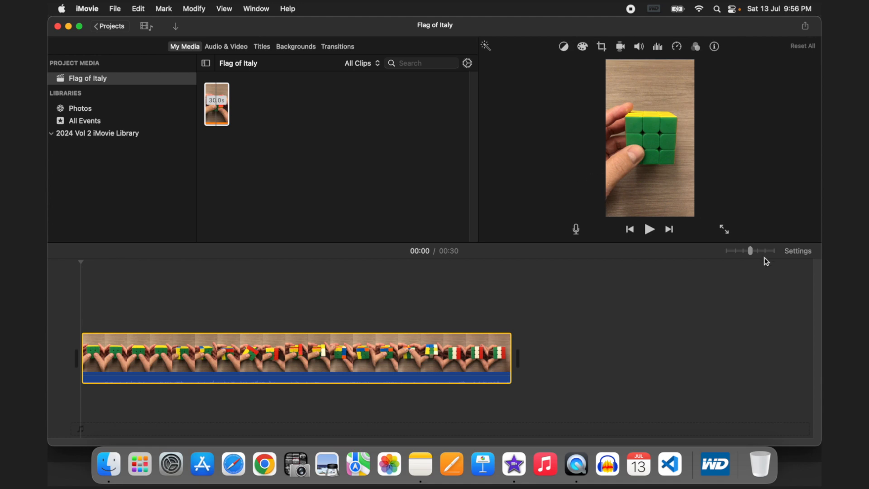
left_click(798, 250)
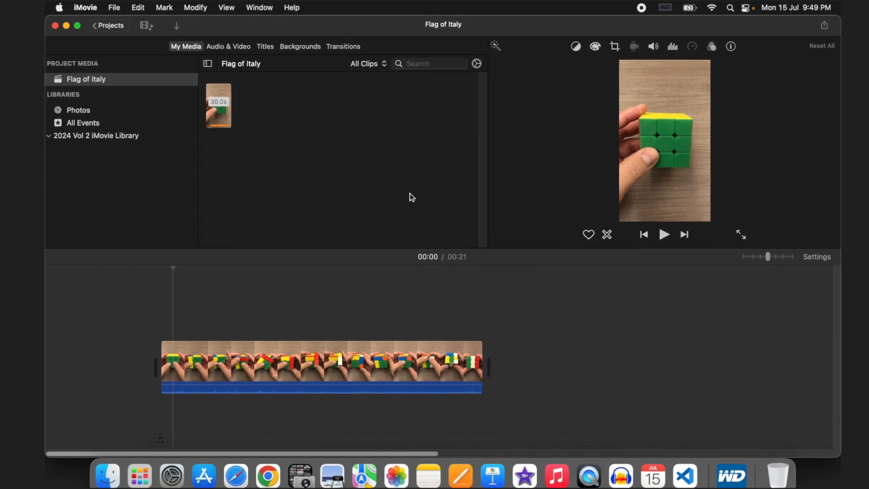
Step: Add a Color Bar - Fade (Movable) title at the start of the clip and move its bar below the cube
left_click(284, 50)
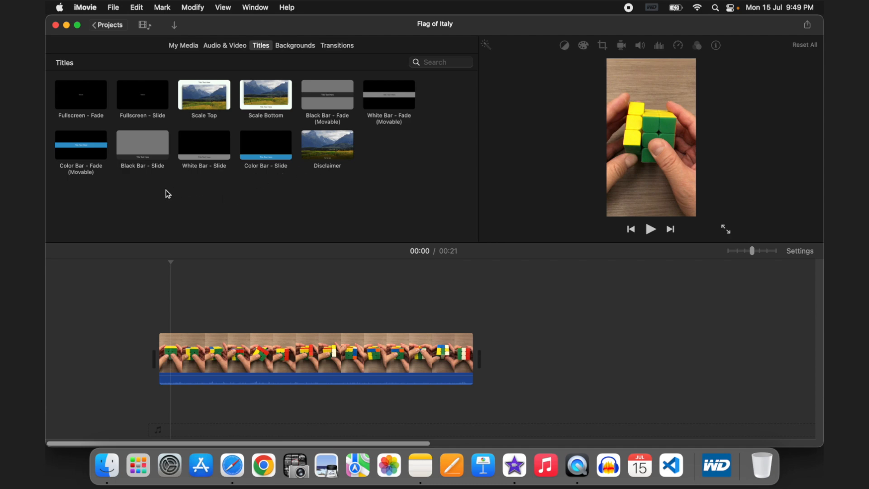
left_click_drag(84, 146, 158, 330)
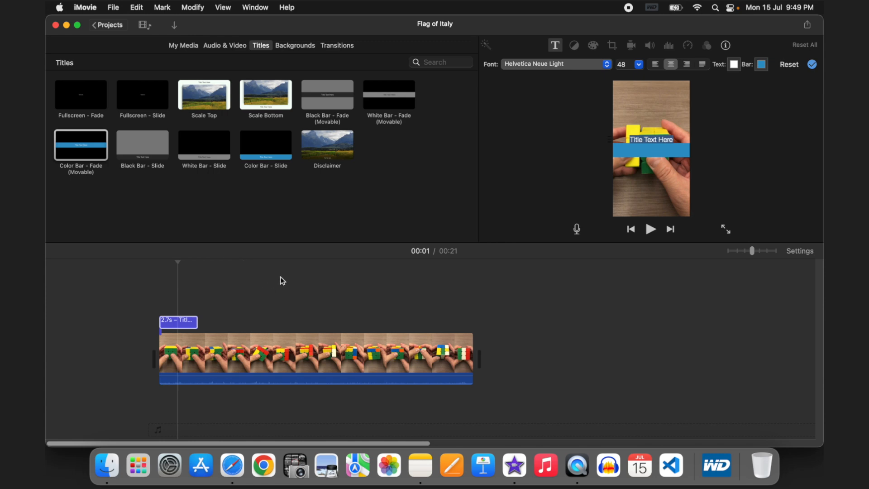
left_click(184, 321)
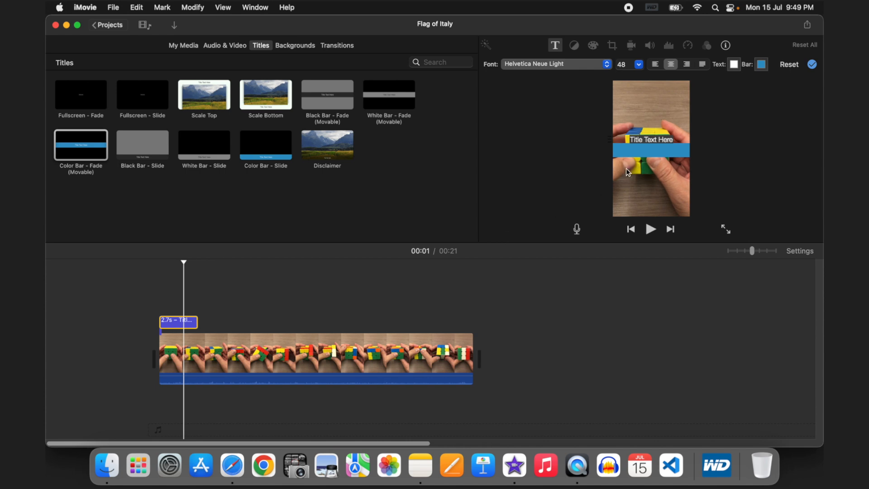
left_click(631, 141)
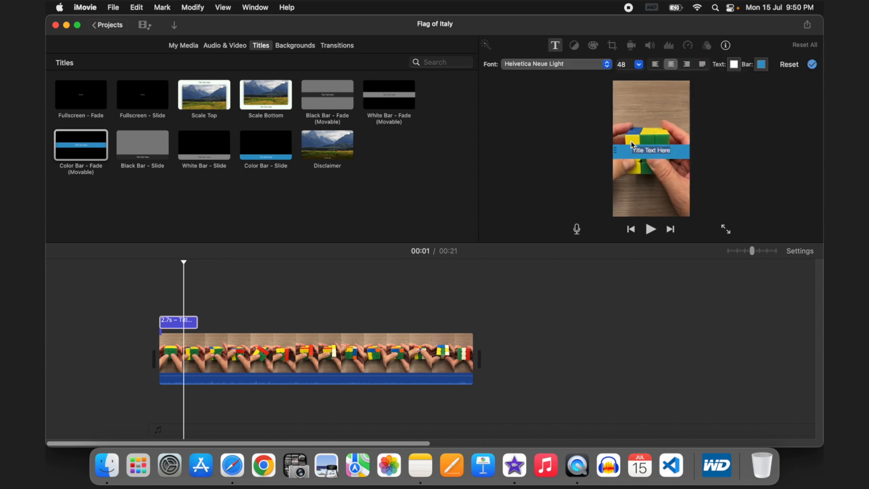
left_click_drag(616, 153, 616, 194)
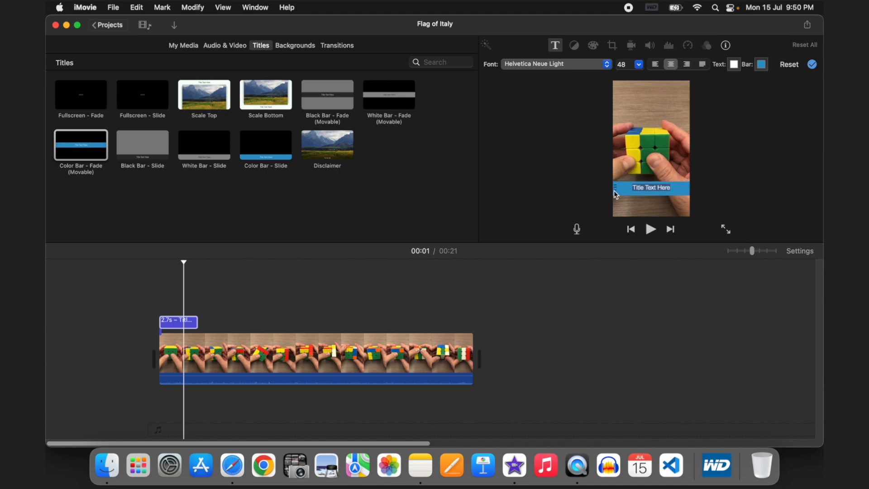
left_click(772, 189)
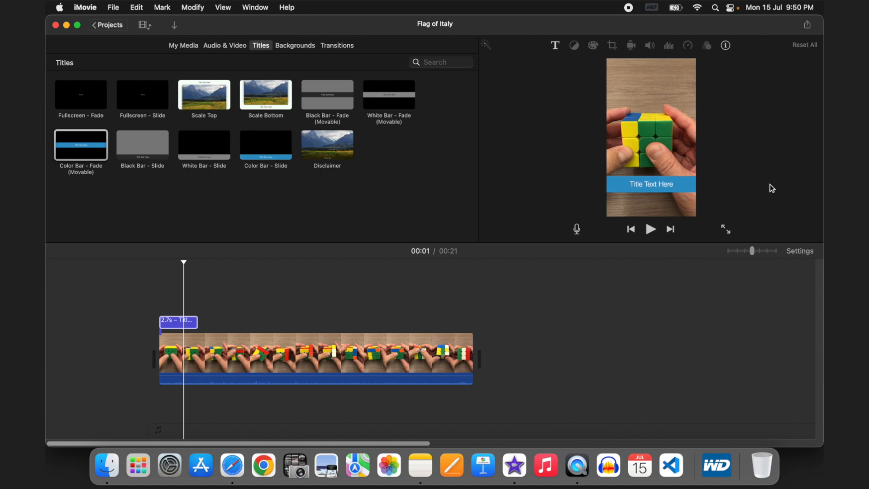
Step: Set the title's bar colour to Maroon
left_click(625, 189)
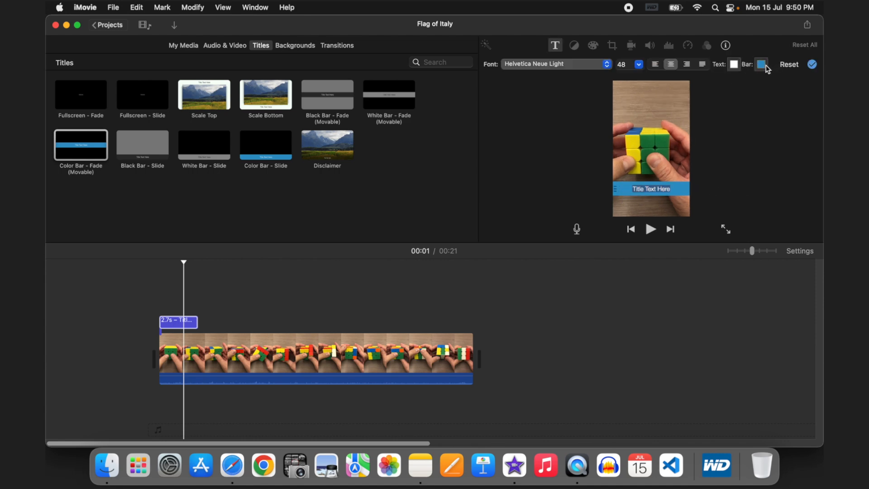
left_click(766, 65)
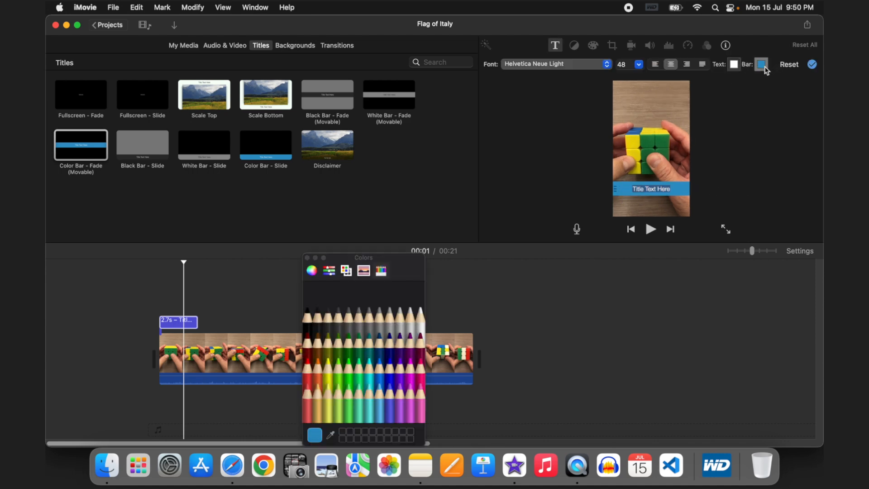
left_click(421, 346)
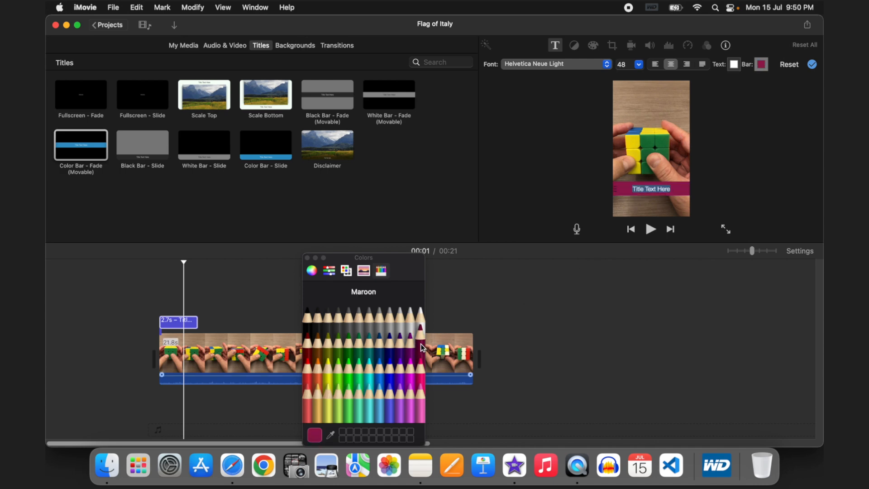
left_click(307, 258)
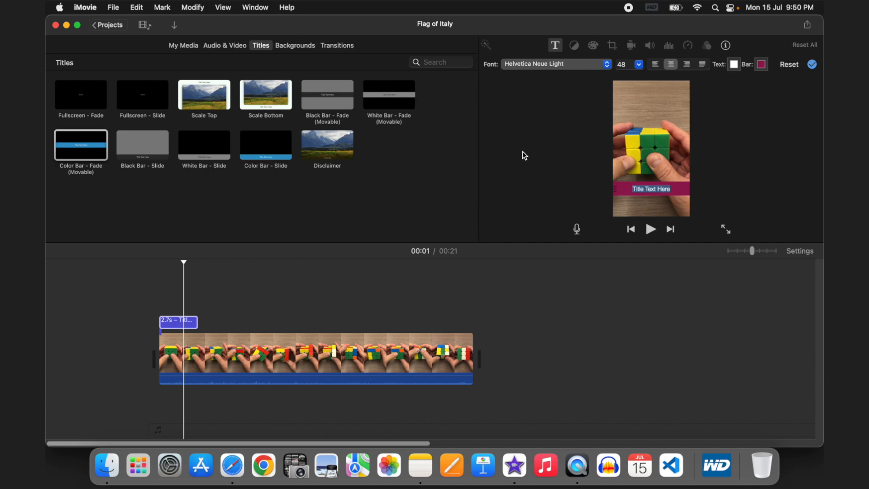
Step: Replace the title's placeholder text with FLAG OF ITALY
left_click_drag(672, 190, 635, 187)
key("BackSpace")
key("BackSpace")
type("FLAG OF ITALY")
left_click(764, 158)
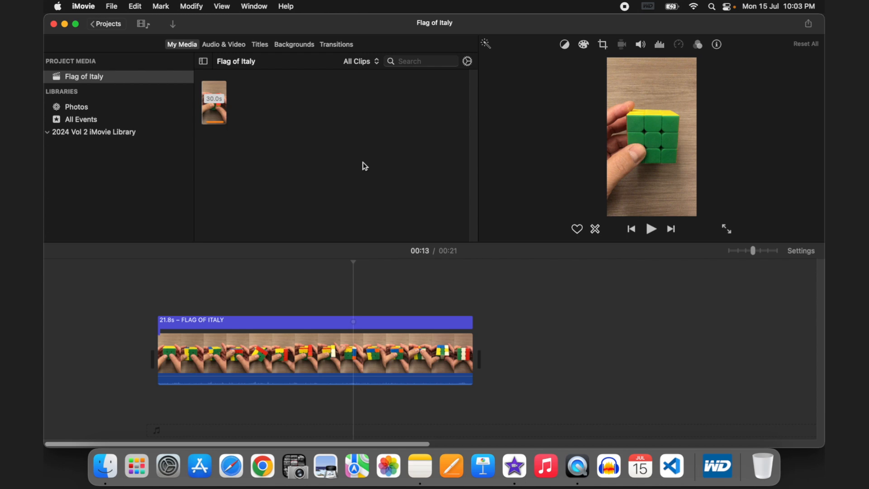
Step: Import the image Flag Of Italy-min.png from the desktop into the project media
left_click_drag(588, 29, 520, 29)
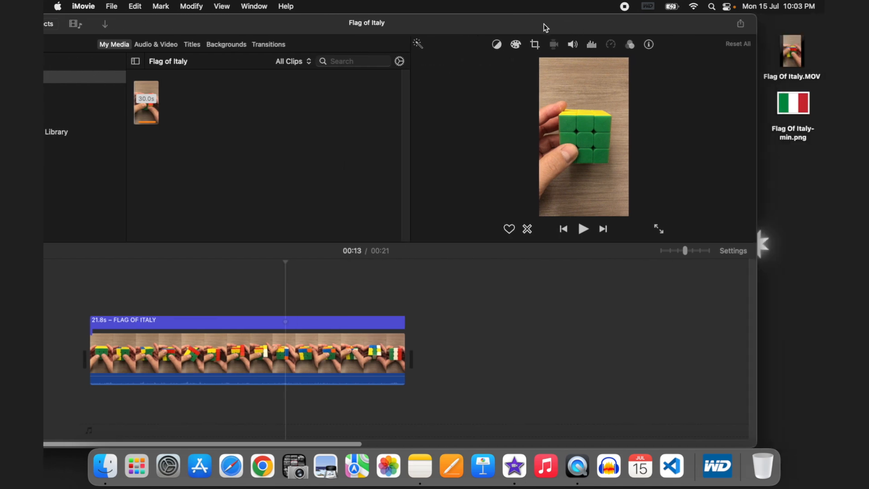
left_click_drag(787, 113, 240, 120)
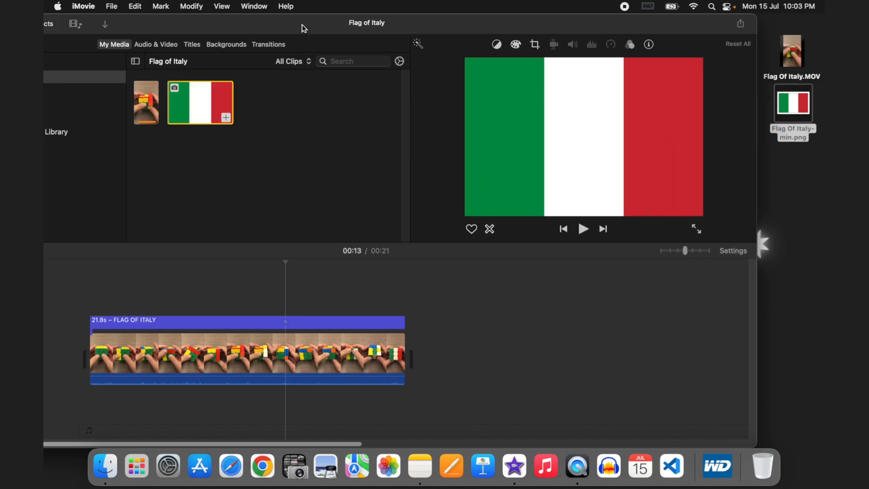
left_click_drag(308, 23, 390, 22)
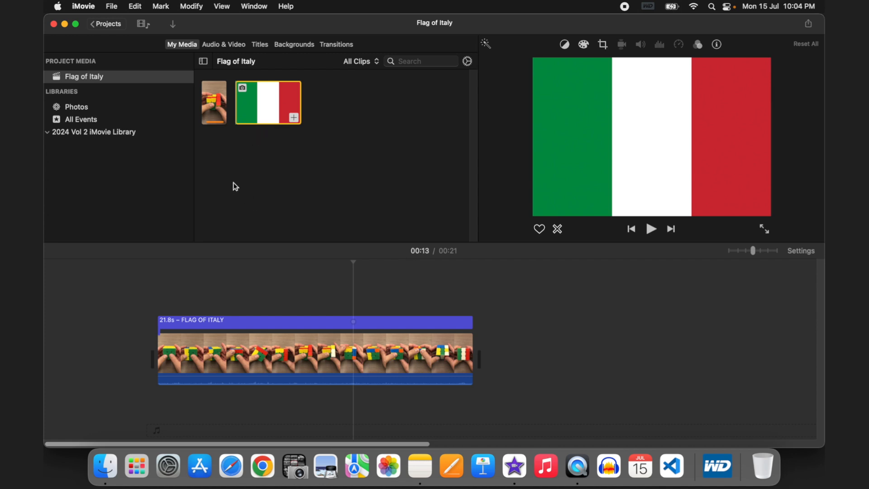
Step: Overlay the Italian flag image along the full length of the cube clip and set its crop style to Fit
left_click_drag(251, 103, 183, 328)
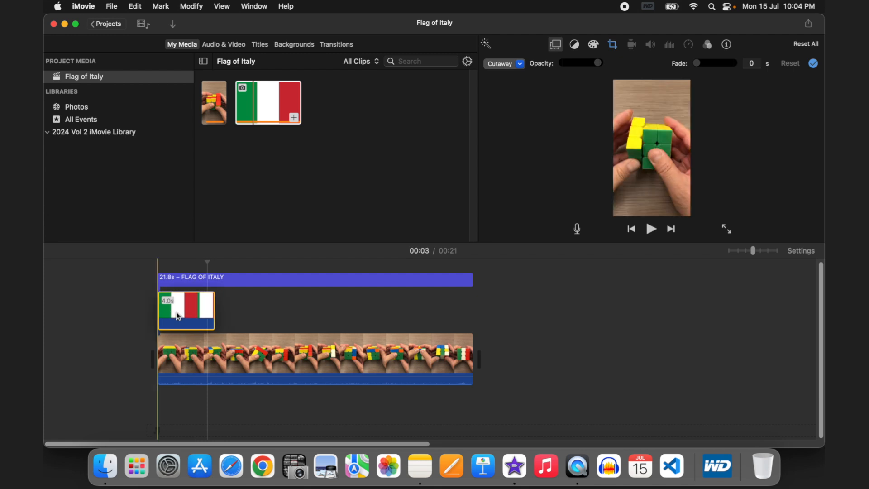
left_click_drag(215, 310, 482, 314)
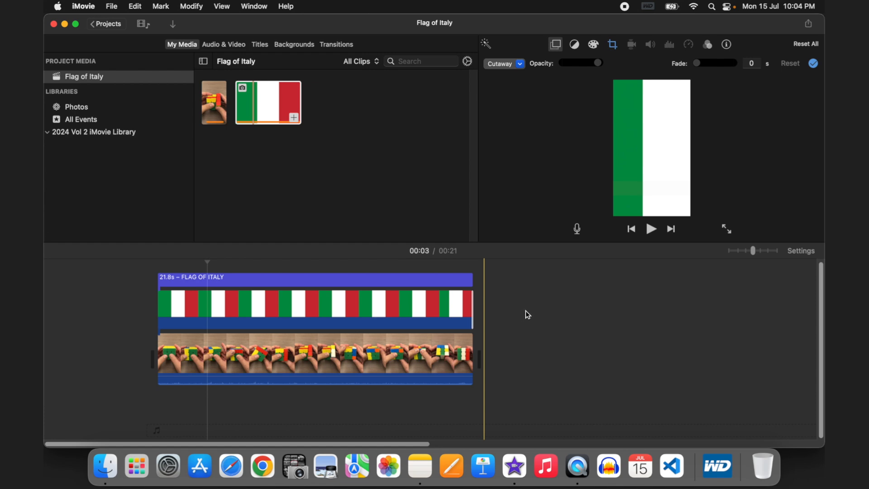
left_click(398, 307)
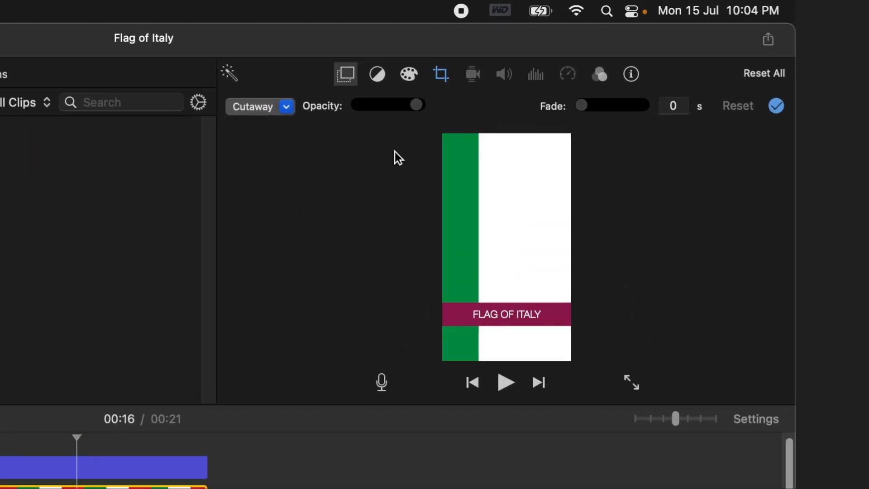
left_click(451, 73)
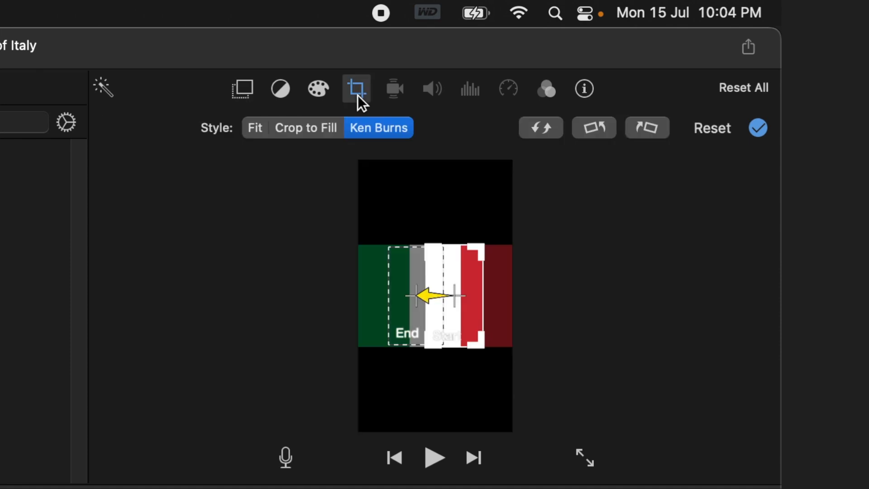
left_click(254, 127)
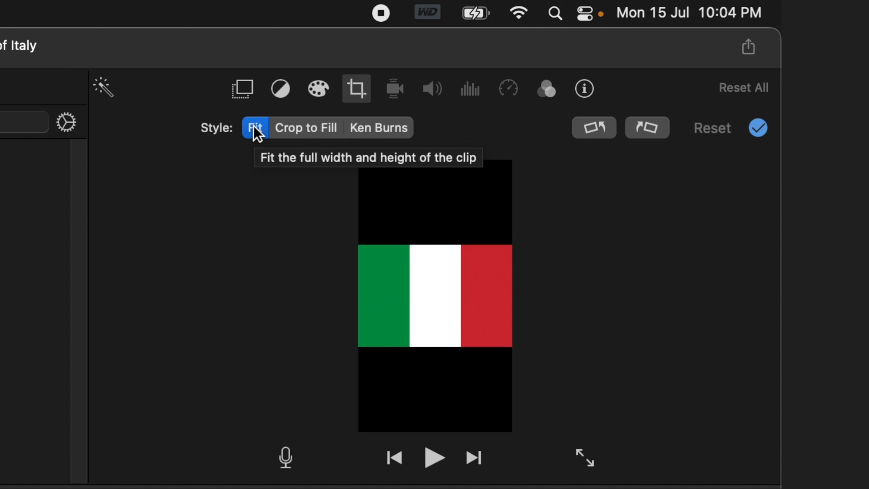
Step: Change the flag overlay to Picture in Picture and place it enlarged and centred above the cube
left_click(244, 86)
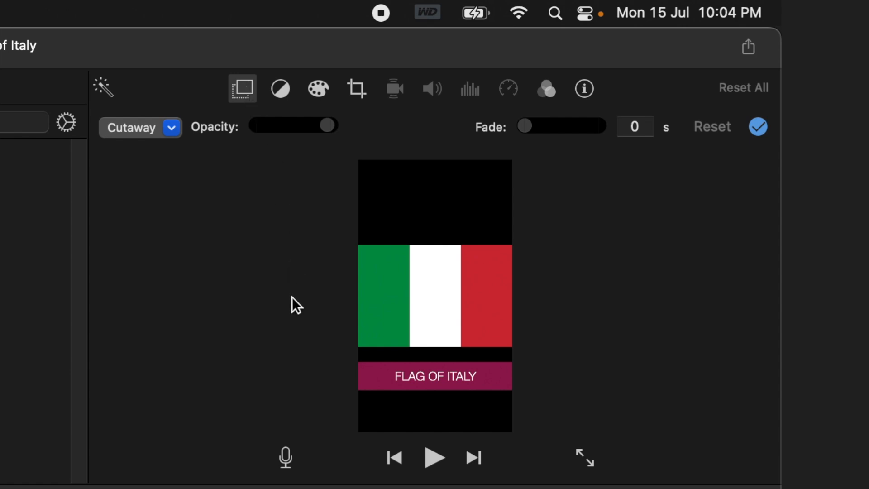
left_click(172, 128)
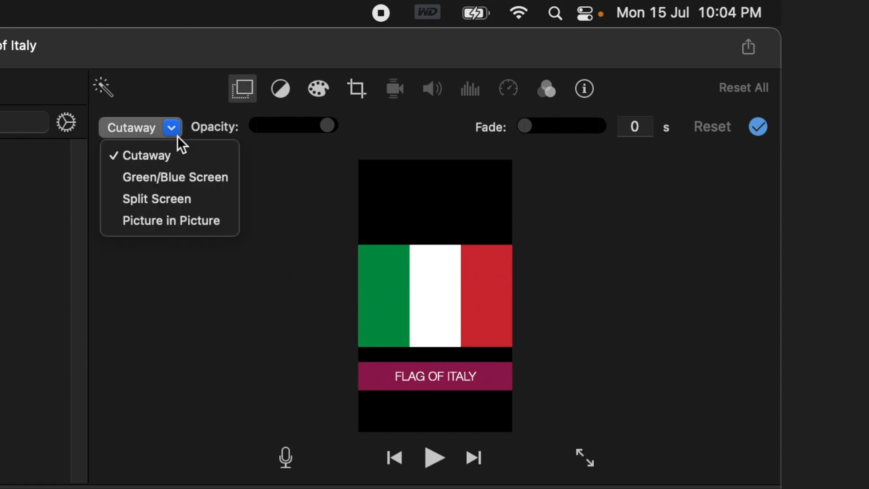
left_click(172, 222)
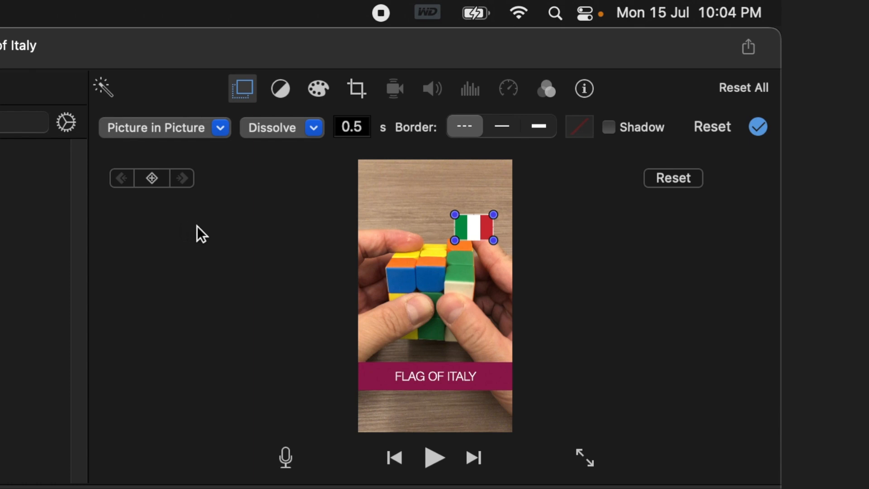
left_click_drag(487, 235, 439, 211)
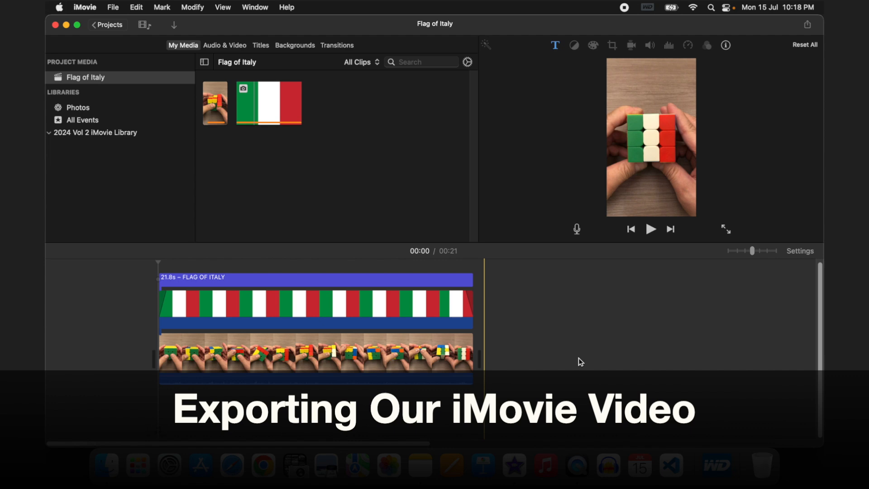
Step: Export the project as a 1080p, High quality video file named Flag of Italy, saved to the desktop
left_click(808, 25)
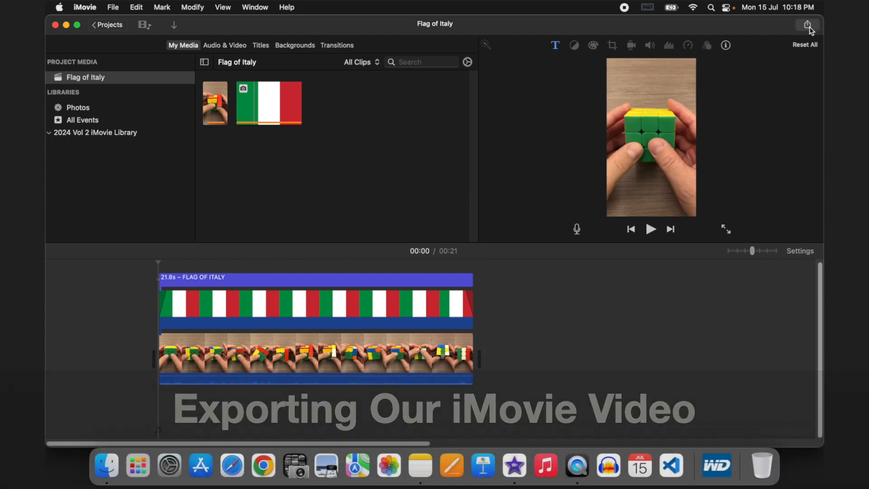
left_click(789, 112)
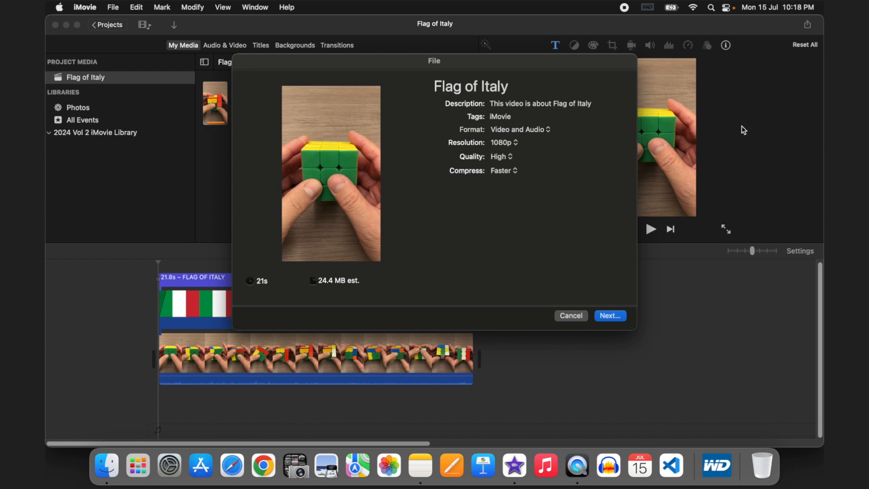
left_click(607, 315)
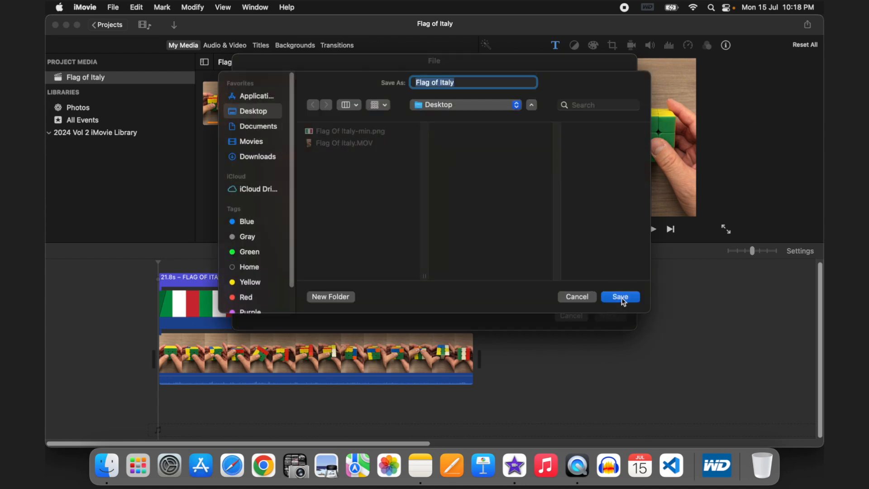
left_click(622, 298)
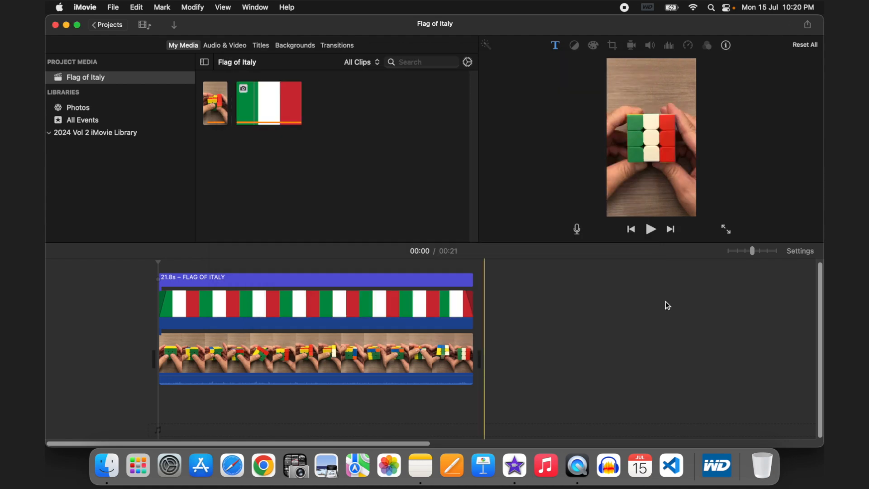
Step: Uncover the desktop, open the exported Flag of Italy.mp4 in QuickTime Player and play it to check the result
left_click_drag(715, 21, 639, 17)
left_click(795, 232)
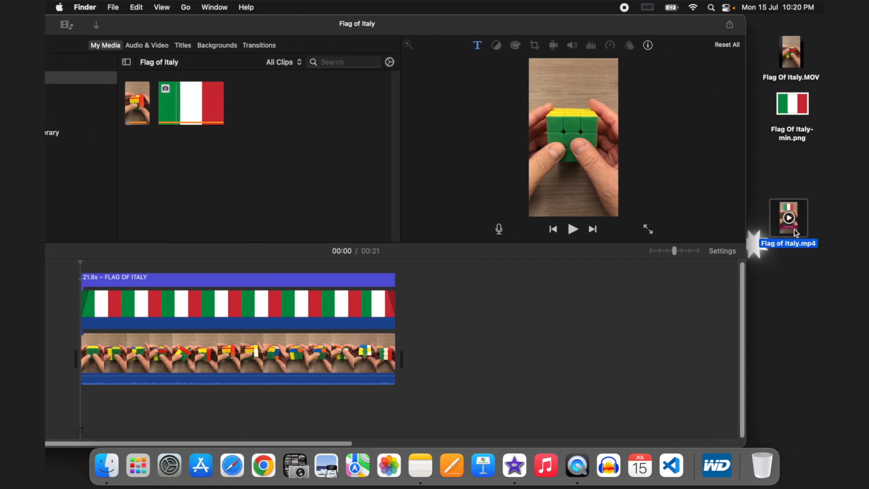
double_click(795, 233)
left_click_drag(290, 25, 531, 23)
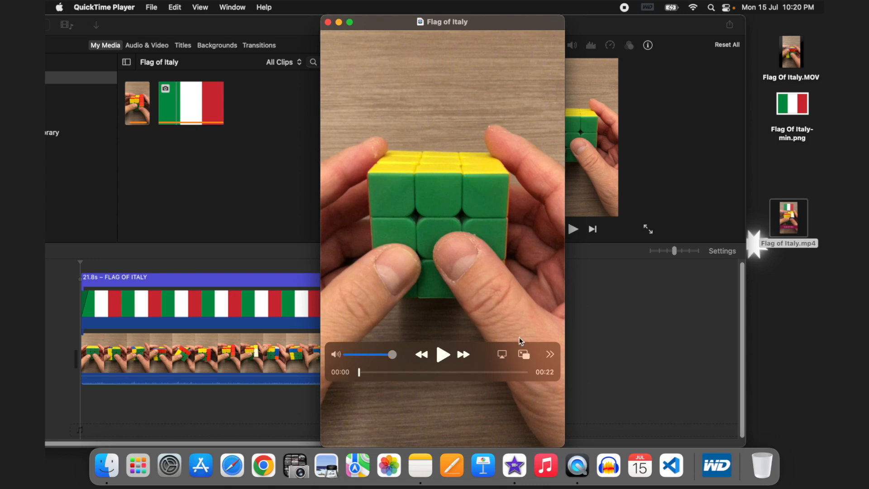
left_click(443, 356)
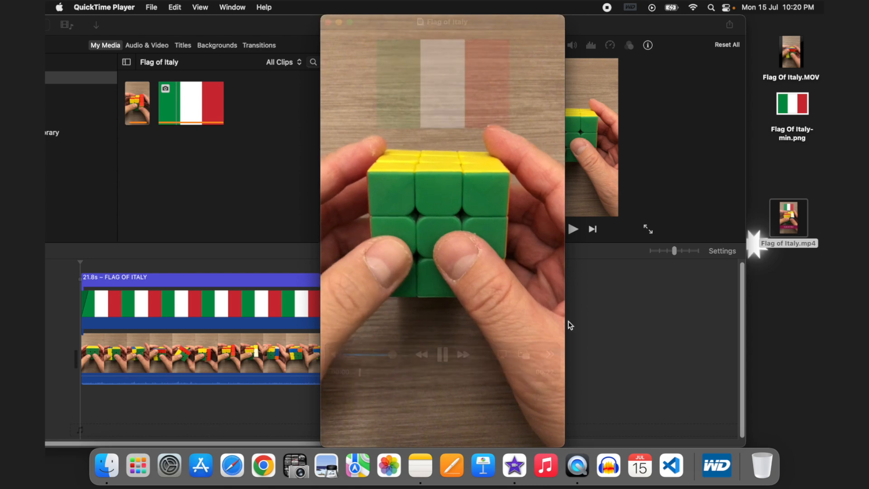